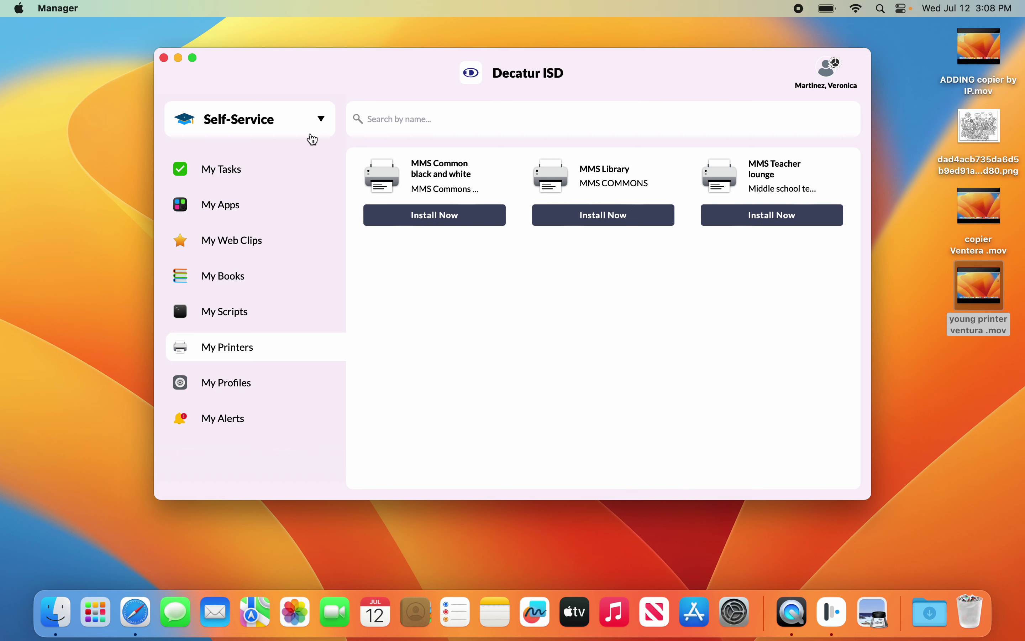
# Open the Self-Service list of My Apps and install the com.microsoft.p... Enterprise package.
pyautogui.click(264, 131)
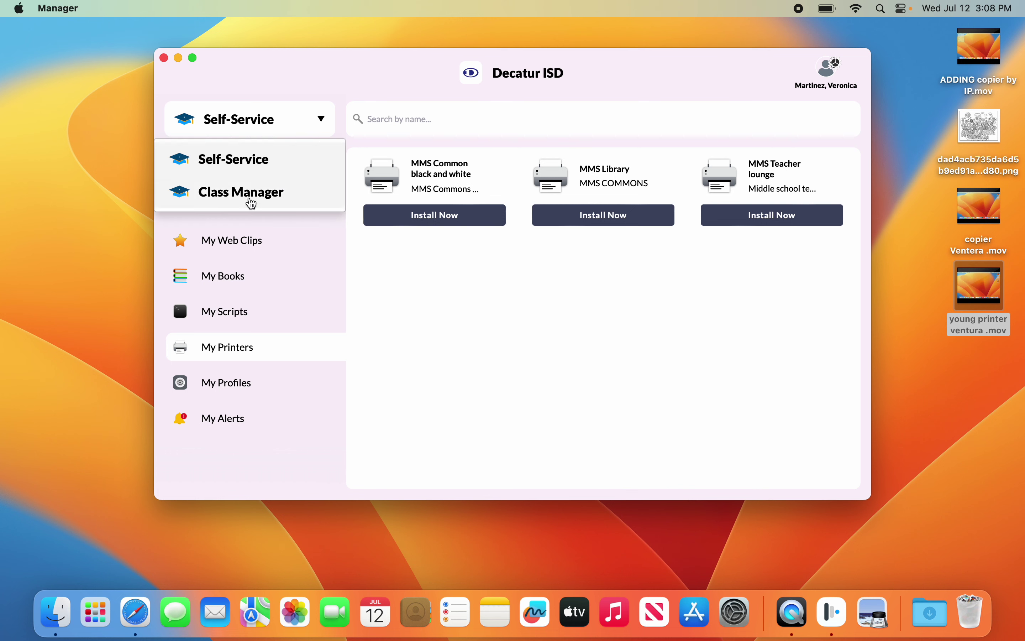
pyautogui.click(247, 161)
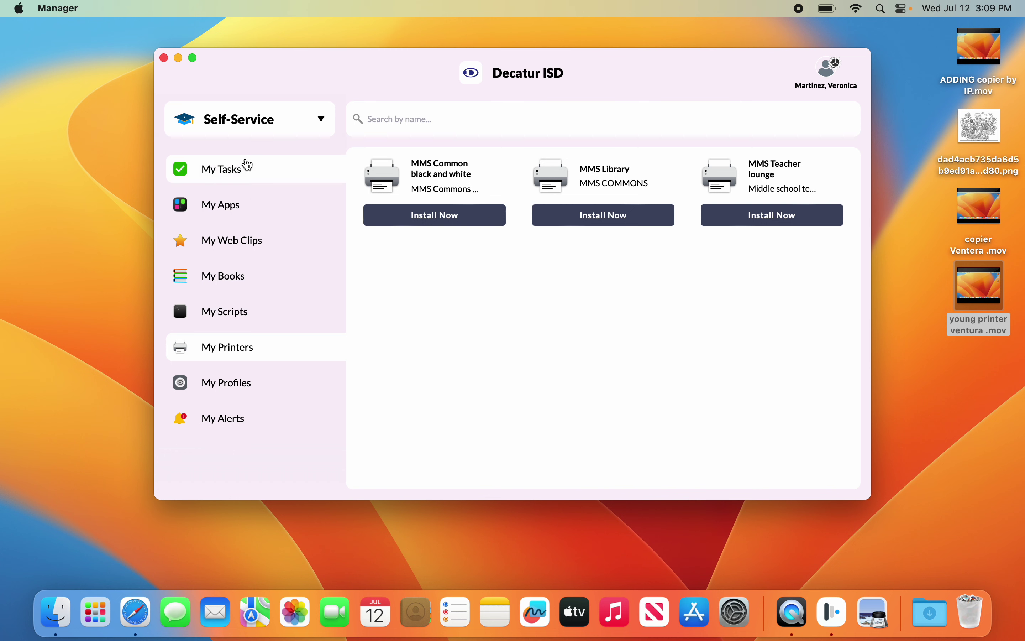
pyautogui.click(233, 215)
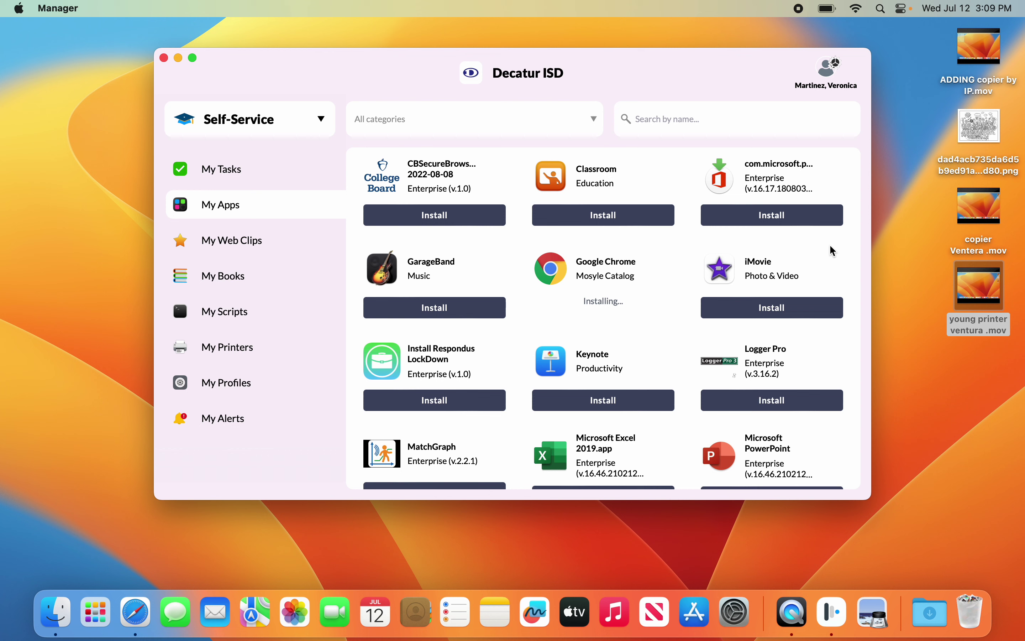
pyautogui.scroll(1, 833, 250)
pyautogui.scroll(1, 831, 245)
pyautogui.click(772, 220)
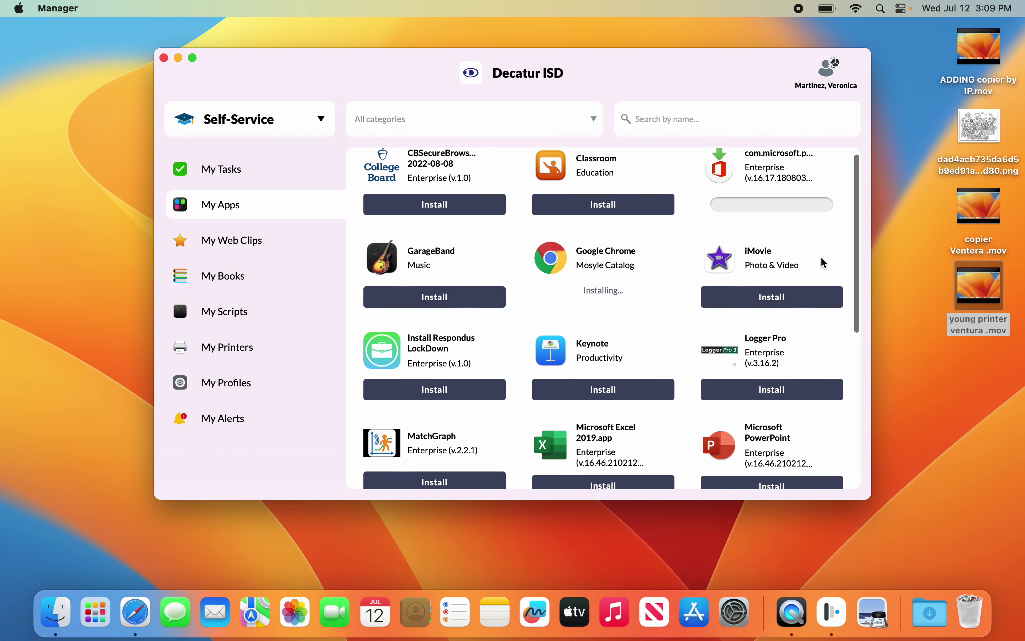
# Install Microsoft Word 2019.app from My Apps and dismiss the Background Items Added notification.
pyautogui.scroll(-2, 822, 258)
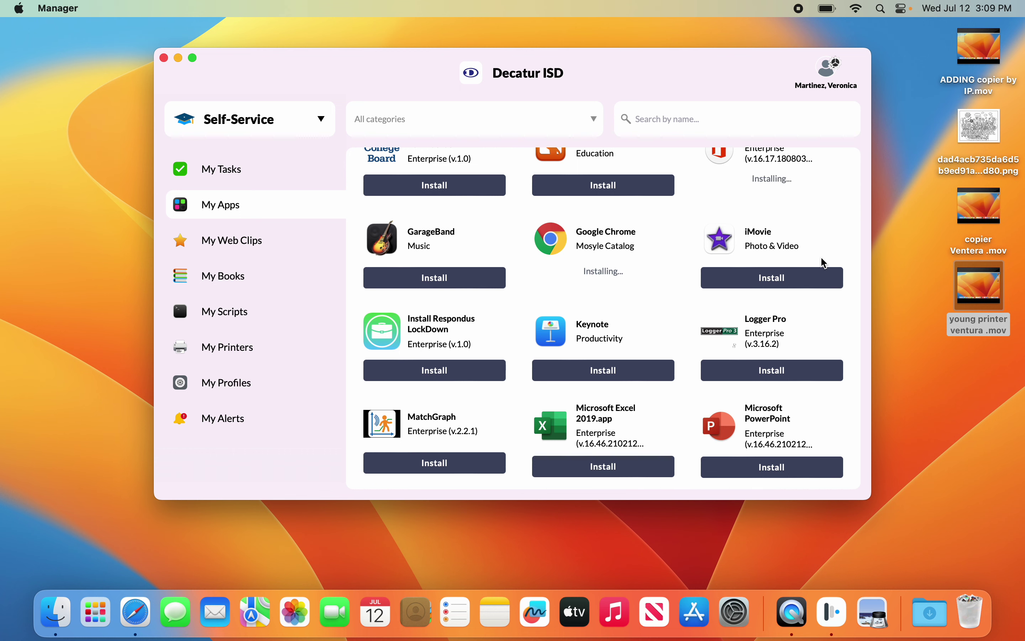
pyautogui.scroll(2, 824, 263)
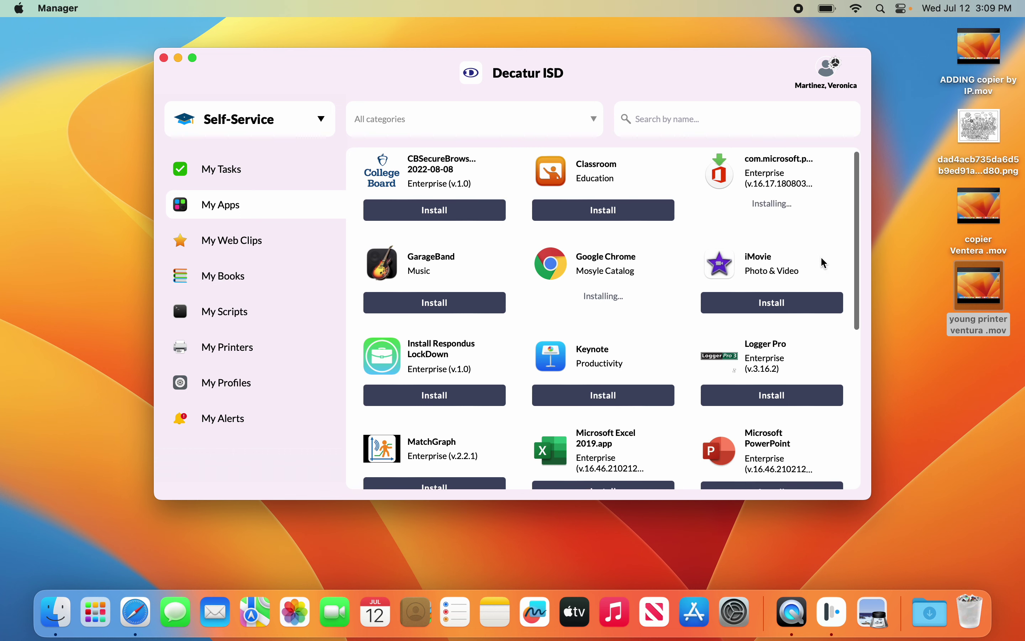
pyautogui.scroll(-5, 824, 263)
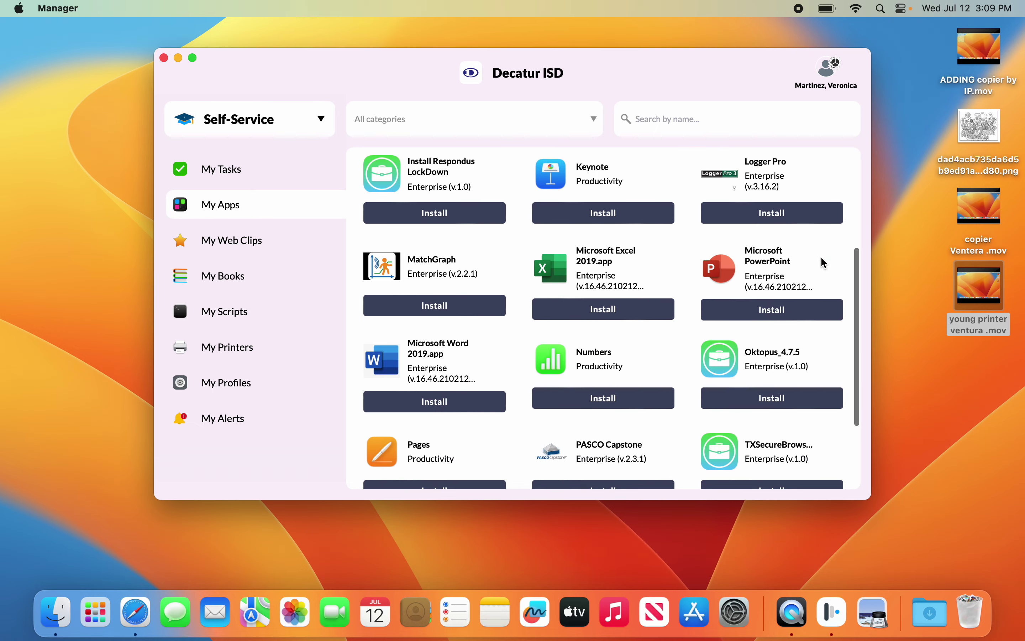
pyautogui.scroll(5, 447, 416)
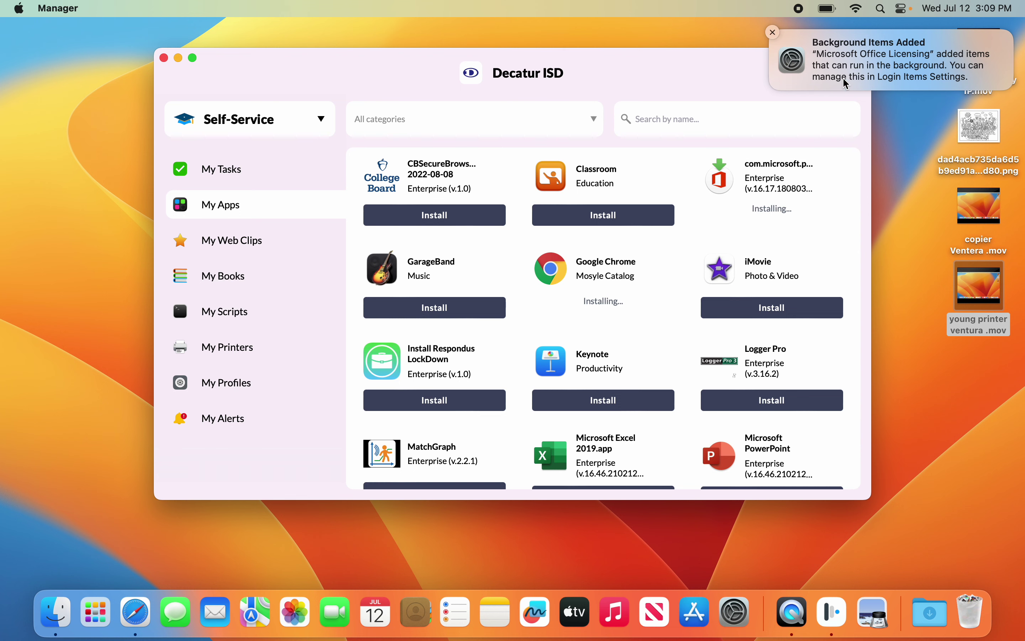
pyautogui.scroll(-2, 782, 211)
pyautogui.scroll(-10, 784, 238)
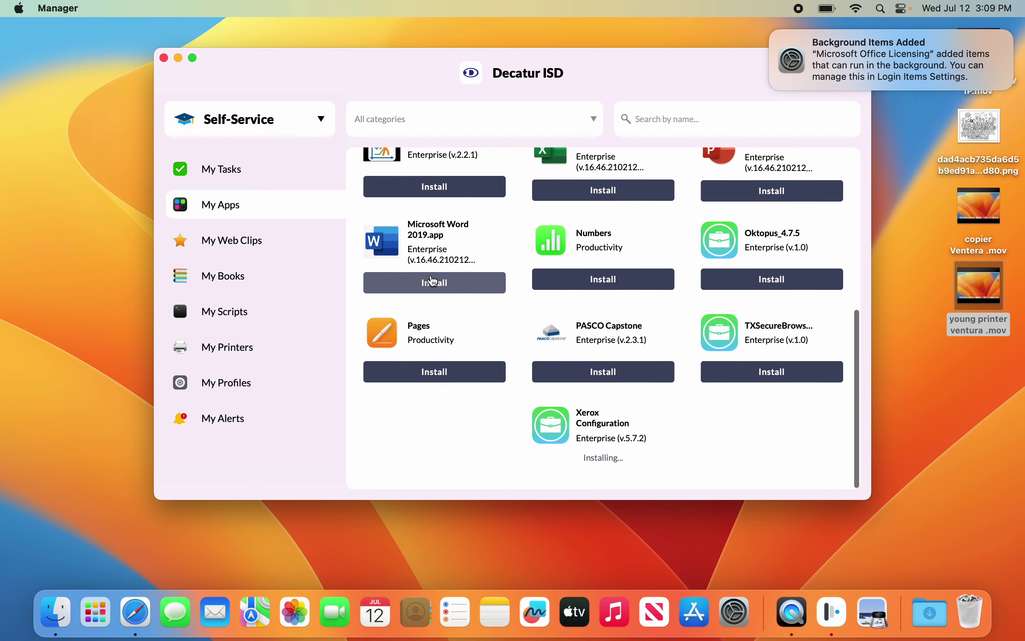
pyautogui.click(433, 281)
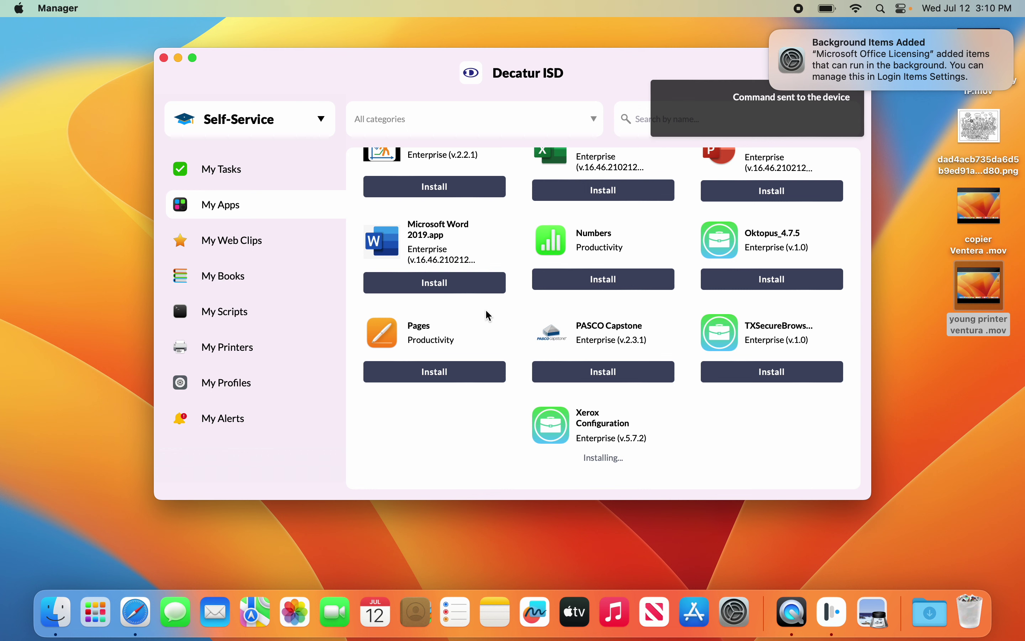
pyautogui.click(774, 32)
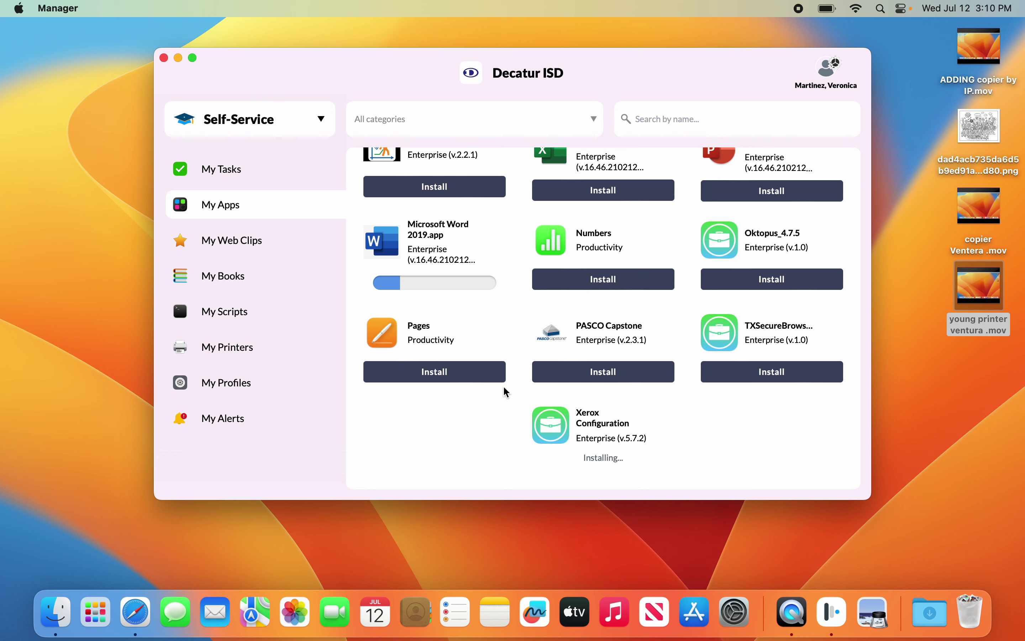
# Check the Applications folder and the My Apps list for the progress of the Word installation, and close both windows.
pyautogui.scroll(4, 506, 392)
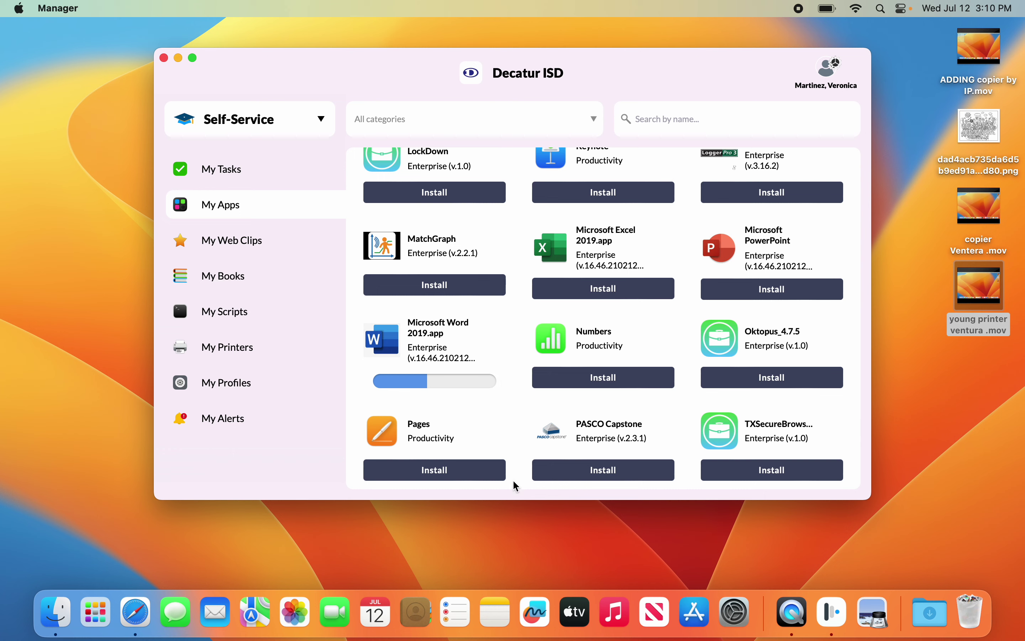
pyautogui.click(56, 614)
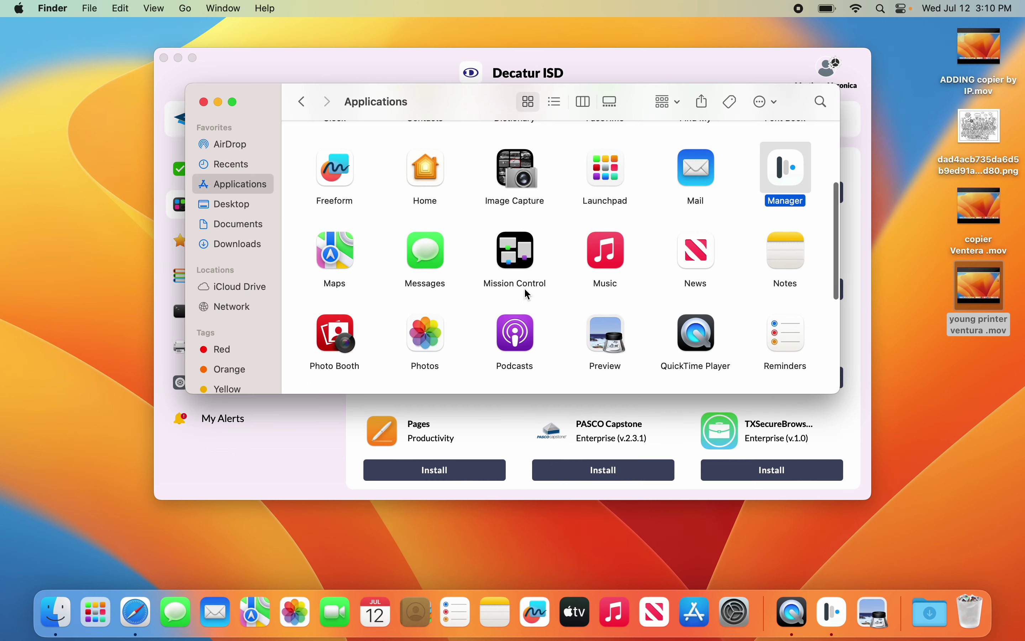
pyautogui.scroll(5, 525, 289)
pyautogui.scroll(-10, 527, 291)
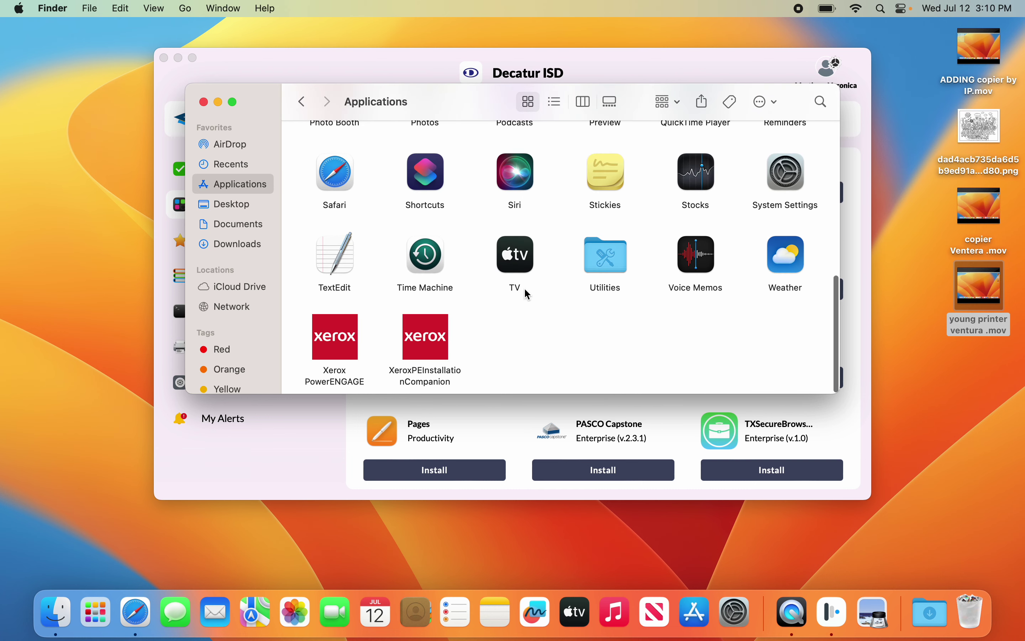
pyautogui.click(203, 102)
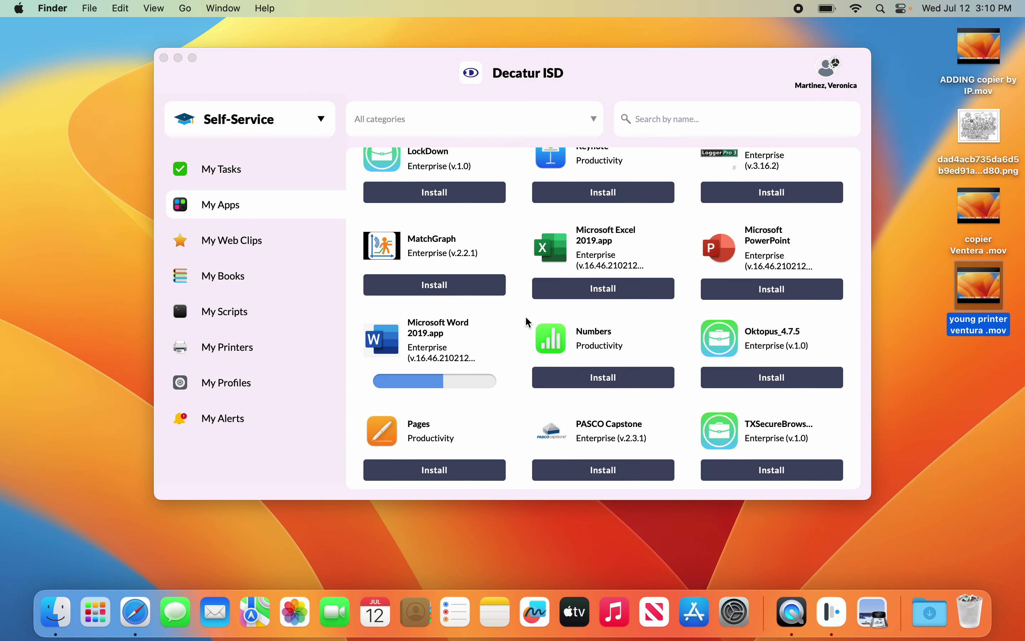
pyautogui.scroll(5, 503, 345)
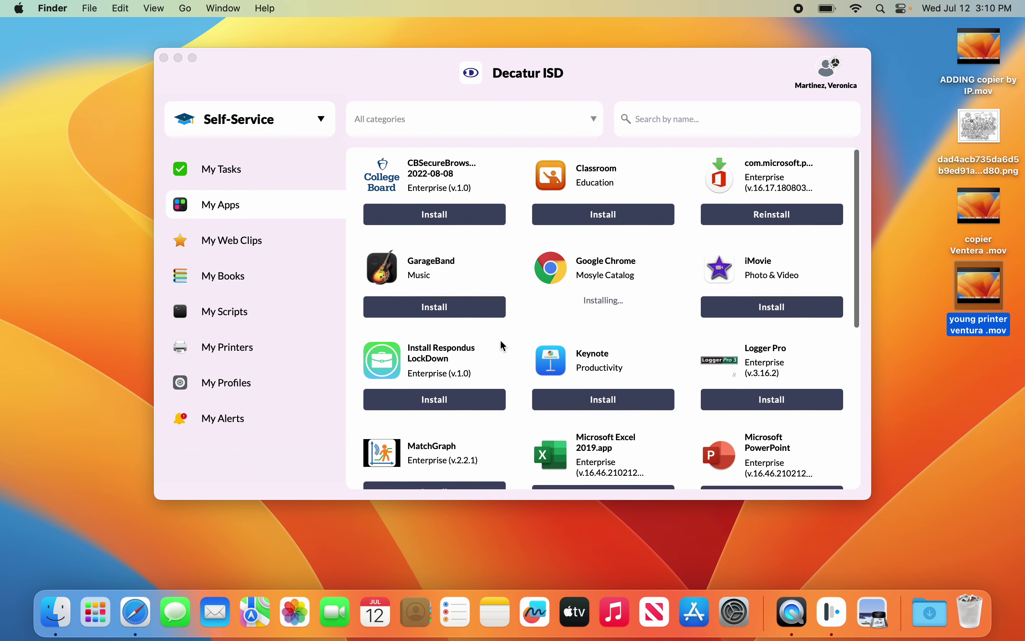
pyautogui.scroll(-3, 503, 345)
pyautogui.scroll(3, 503, 346)
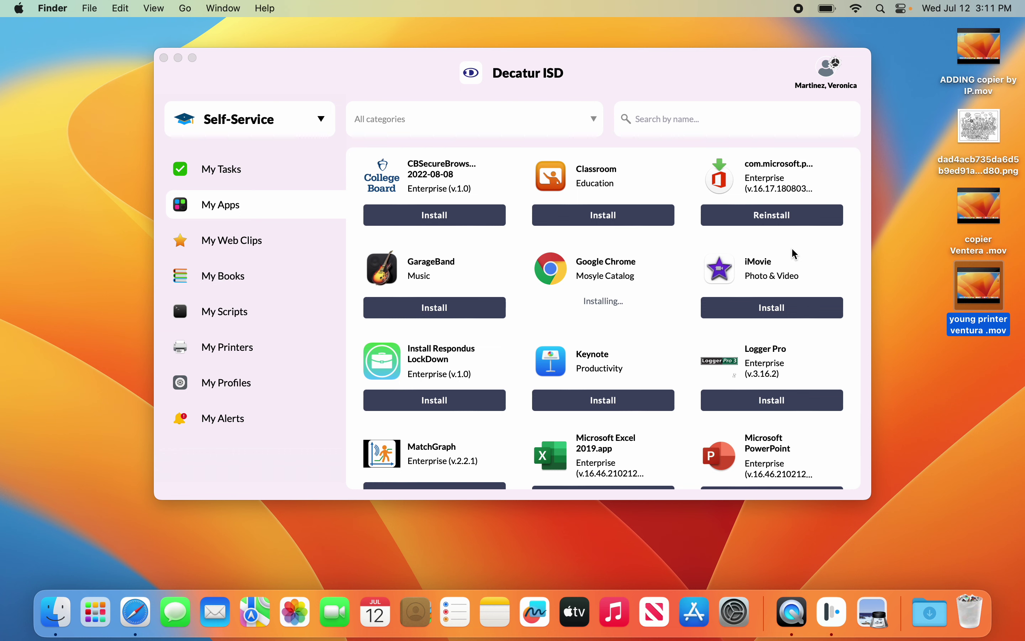
pyautogui.scroll(-10, 792, 251)
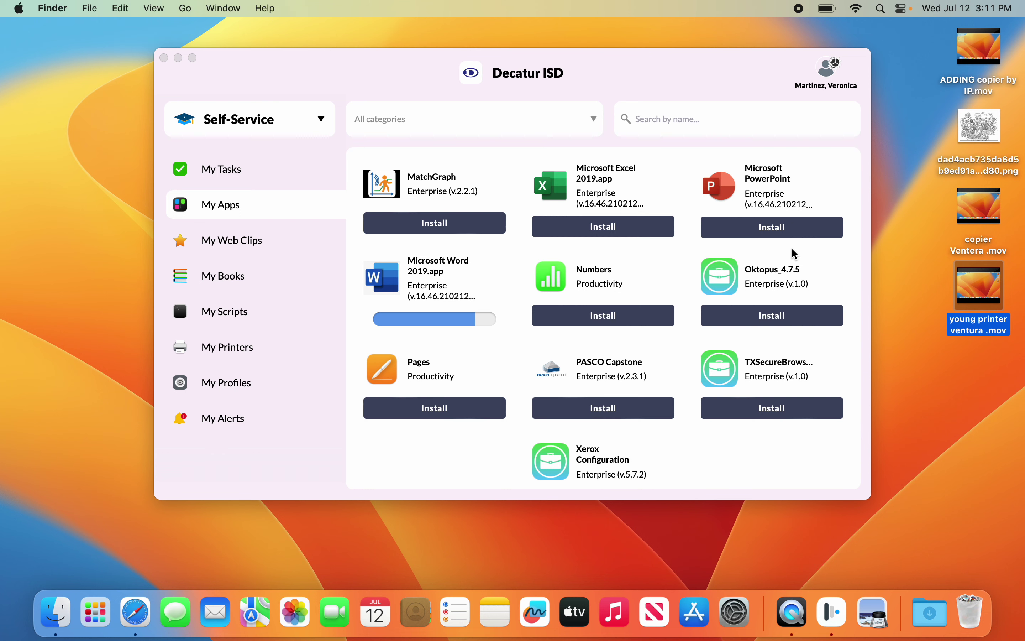
pyautogui.scroll(2, 613, 334)
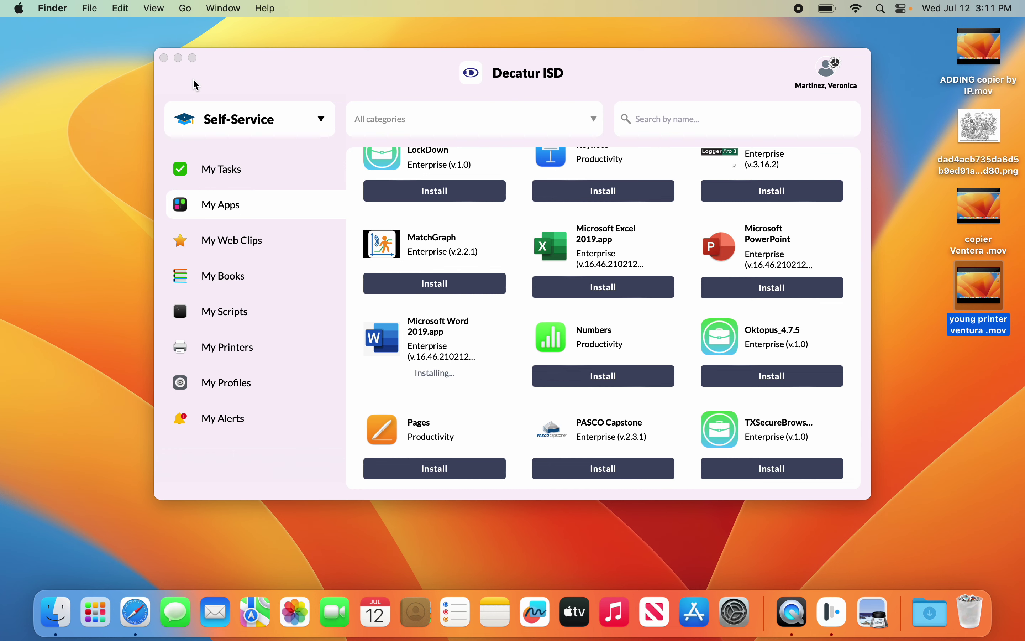
pyautogui.click(165, 58)
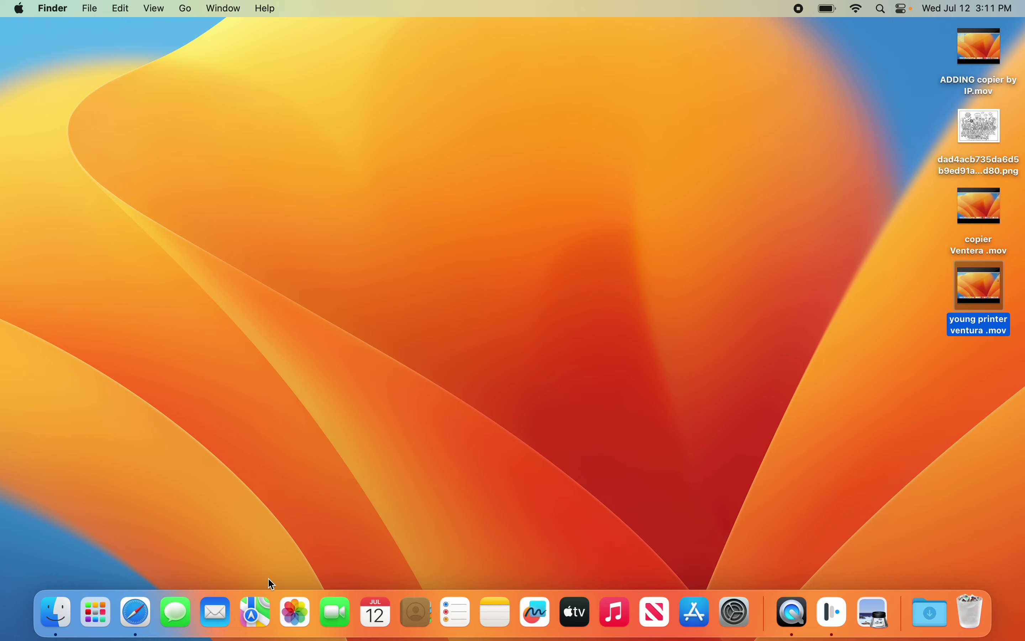
# Find Microsoft Word in Finder's Applications folder and launch it.
pyautogui.click(50, 620)
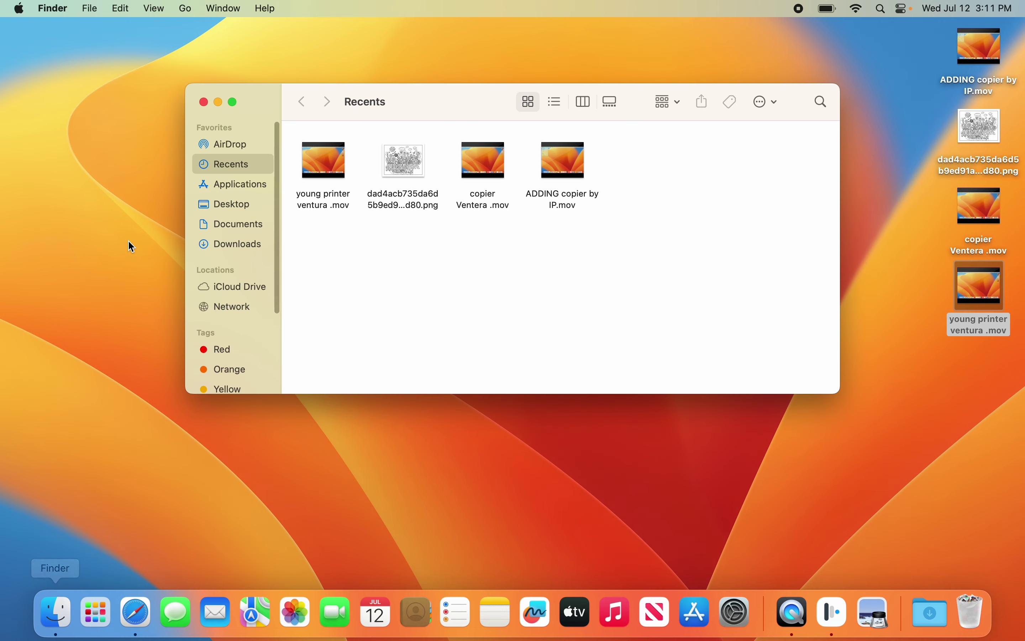
pyautogui.click(247, 183)
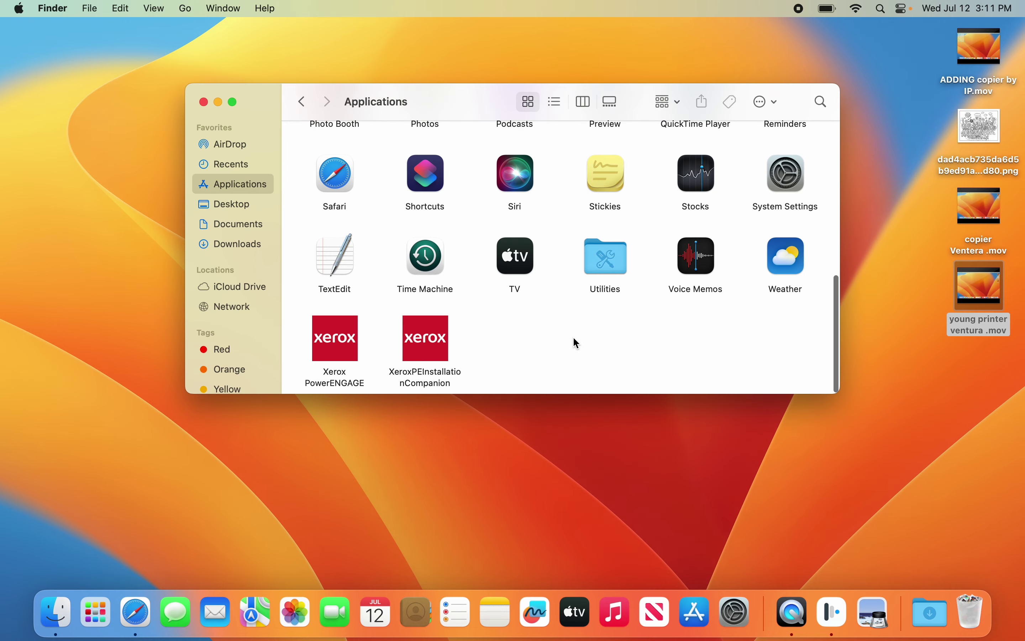
pyautogui.scroll(3, 577, 343)
pyautogui.scroll(6, 577, 343)
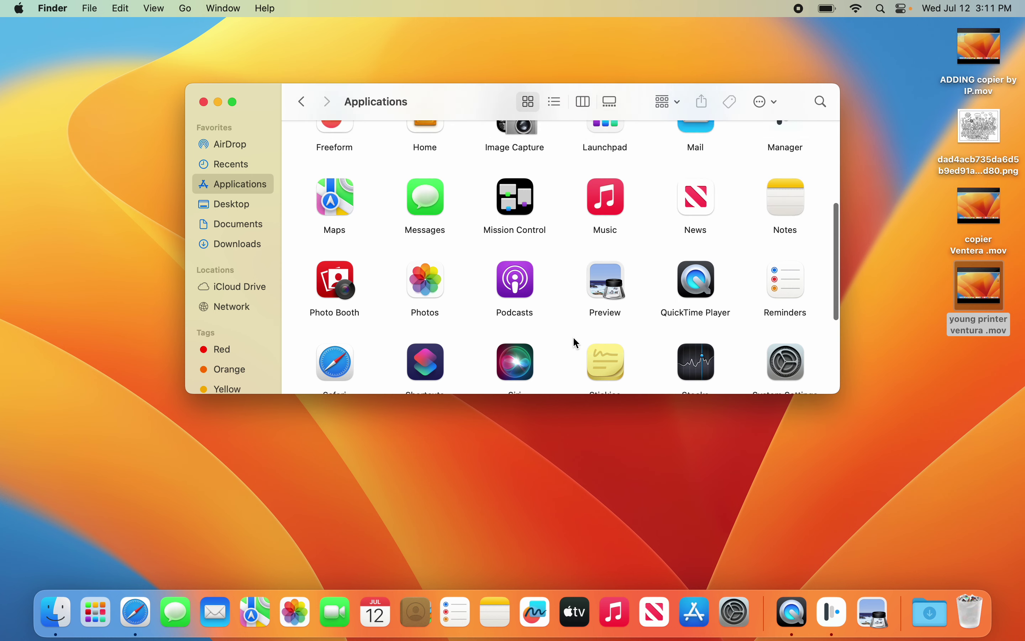
pyautogui.scroll(2, 577, 344)
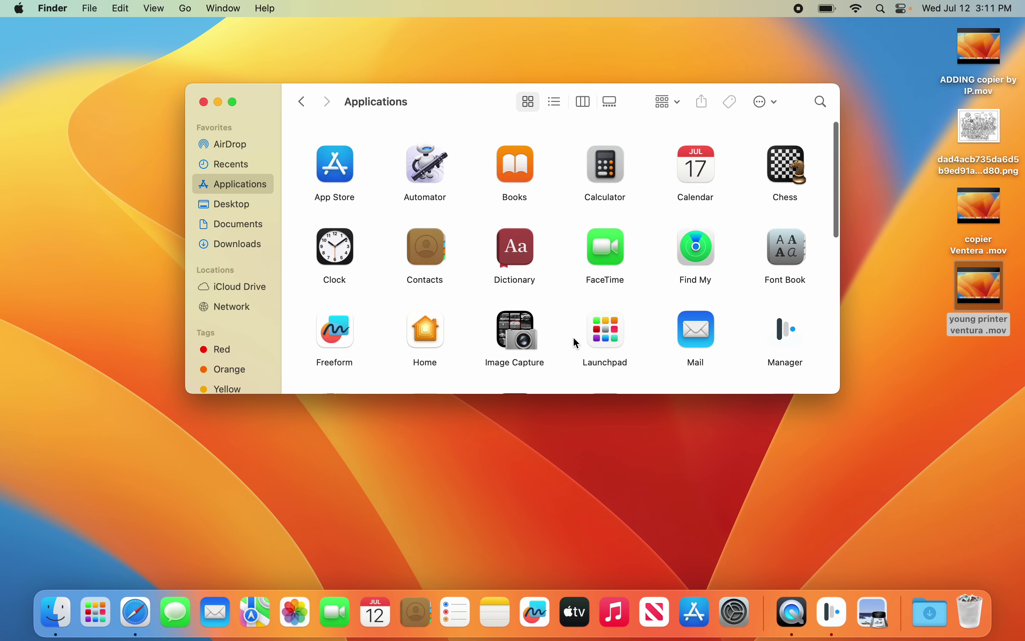
pyautogui.scroll(-3, 577, 343)
pyautogui.scroll(-5, 578, 343)
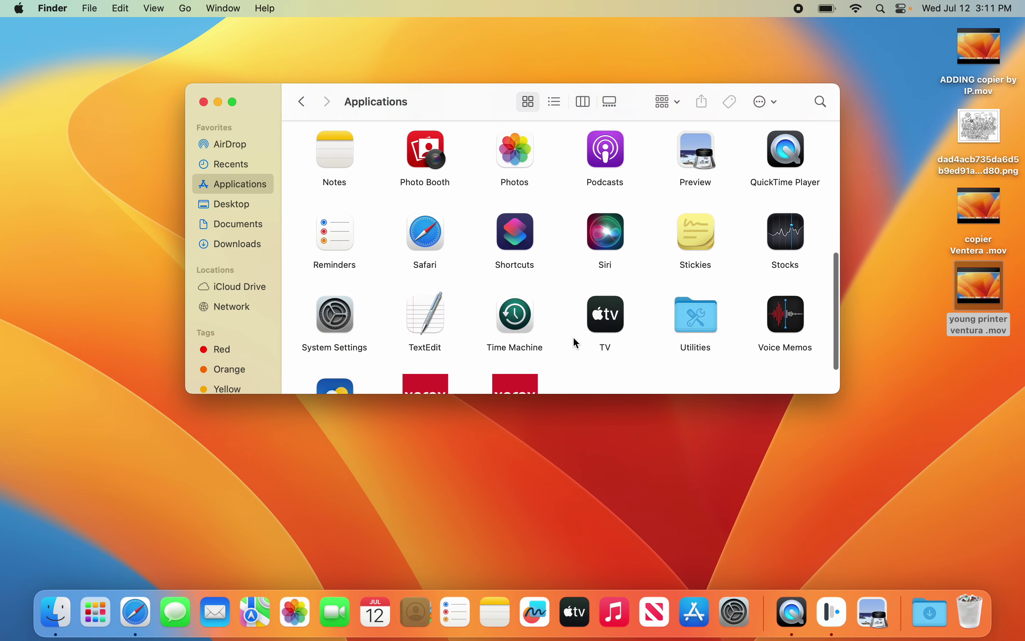
pyautogui.scroll(2, 577, 343)
pyautogui.scroll(2, 578, 343)
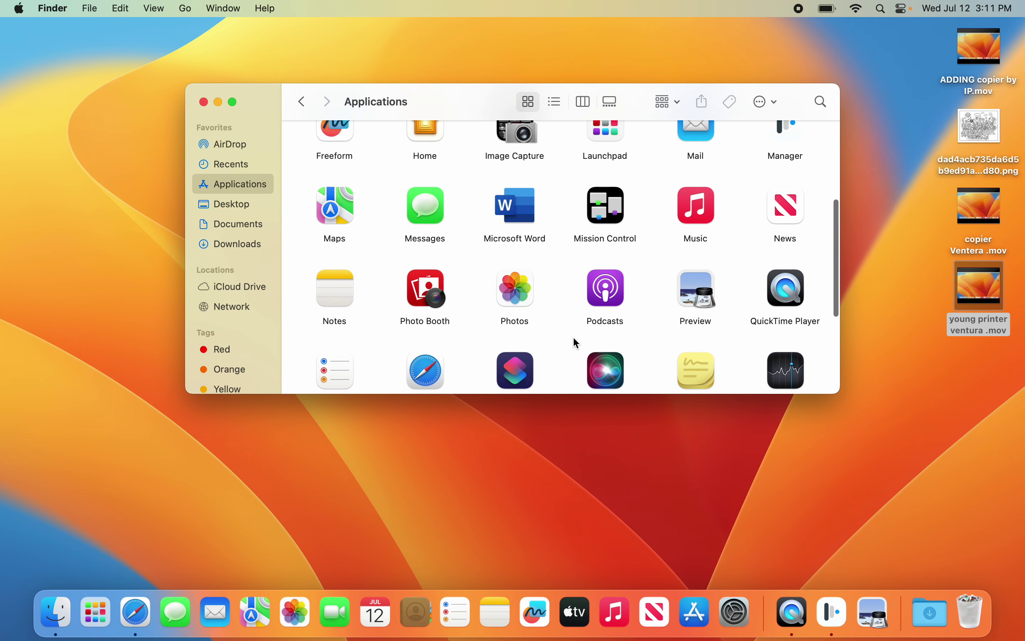
pyautogui.doubleClick(531, 220)
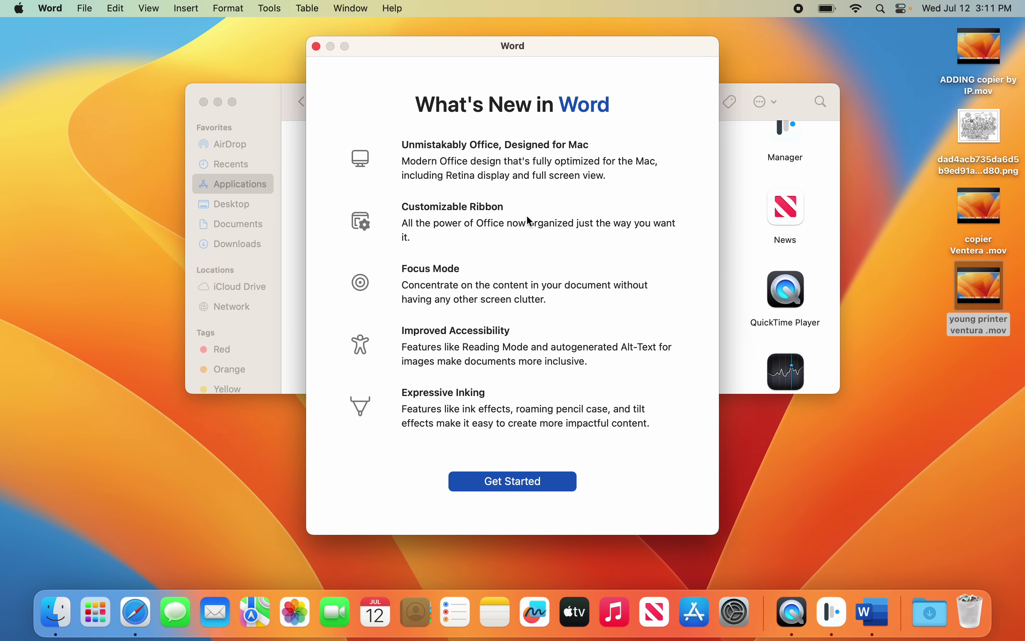
# Complete Word's first-run setup without signing in and start using Word.
pyautogui.click(522, 483)
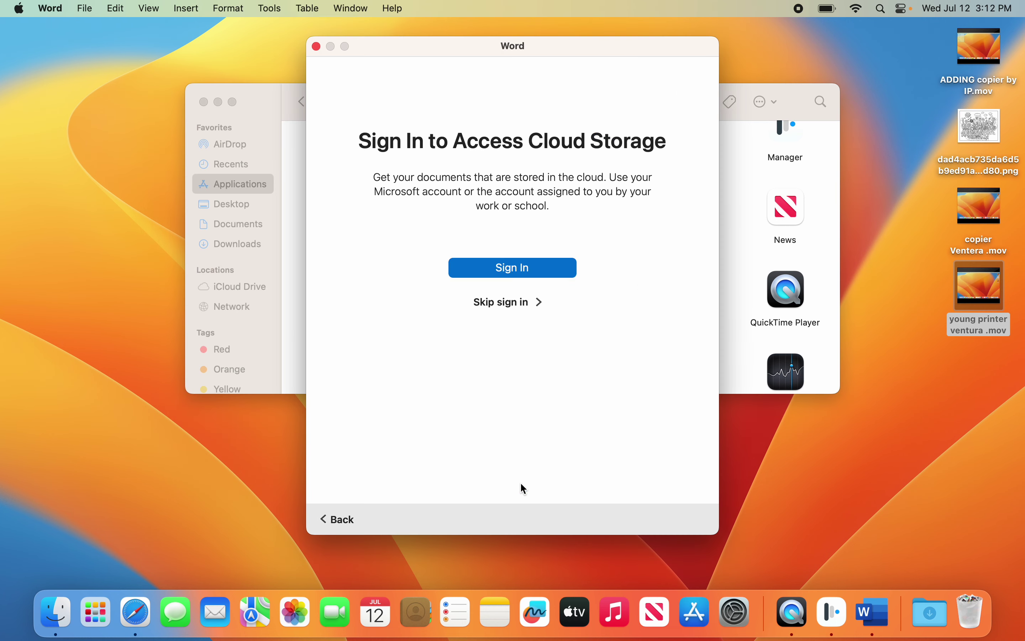
pyautogui.click(517, 308)
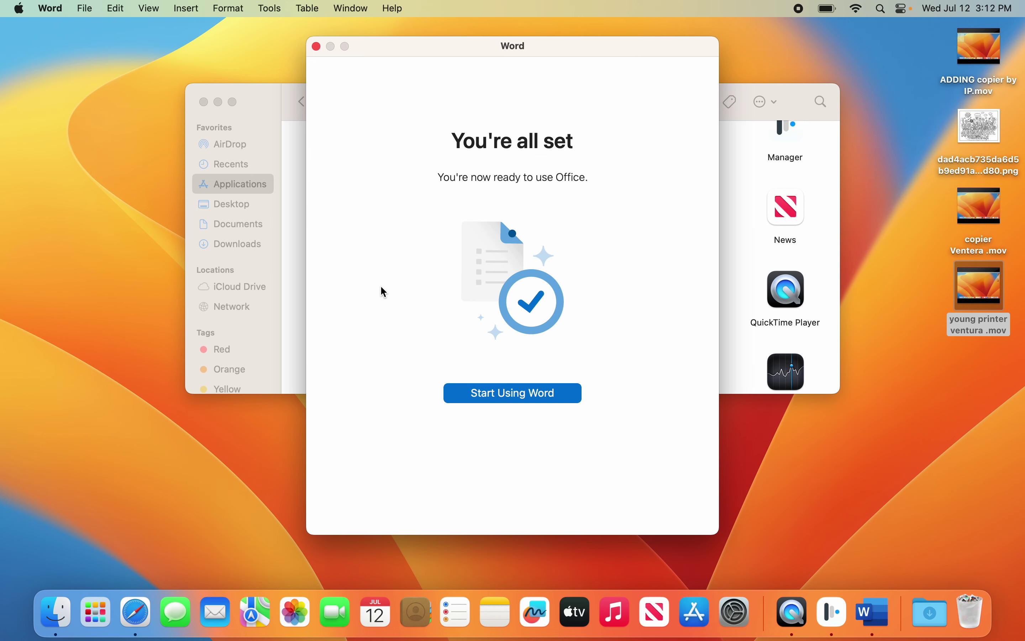
pyautogui.click(523, 394)
pyautogui.click(523, 383)
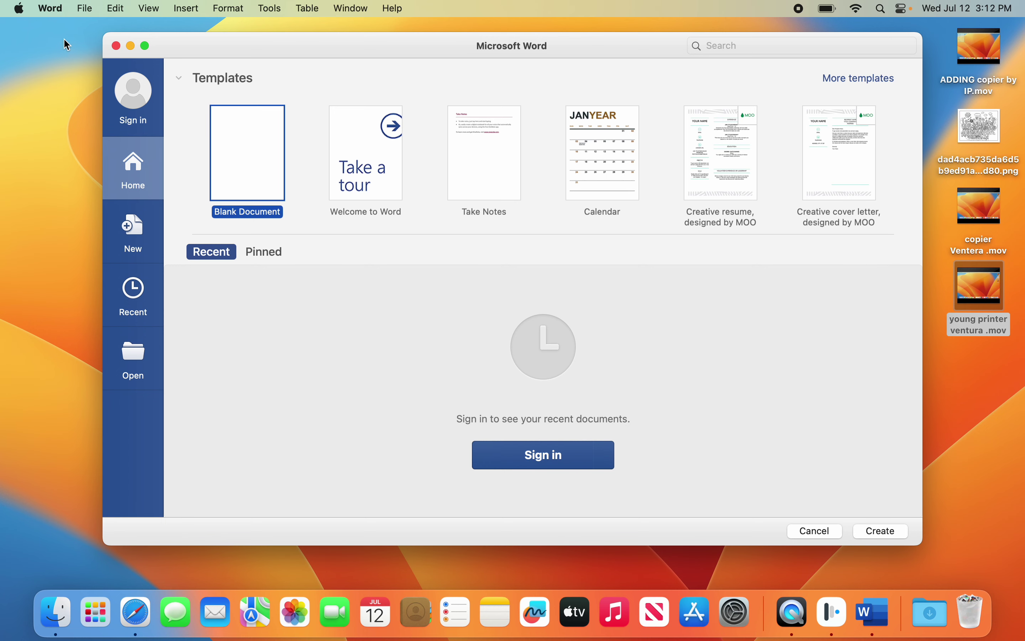
# Quit Word and close the Applications folder window in Finder.
pyautogui.click(50, 10)
pyautogui.click(58, 160)
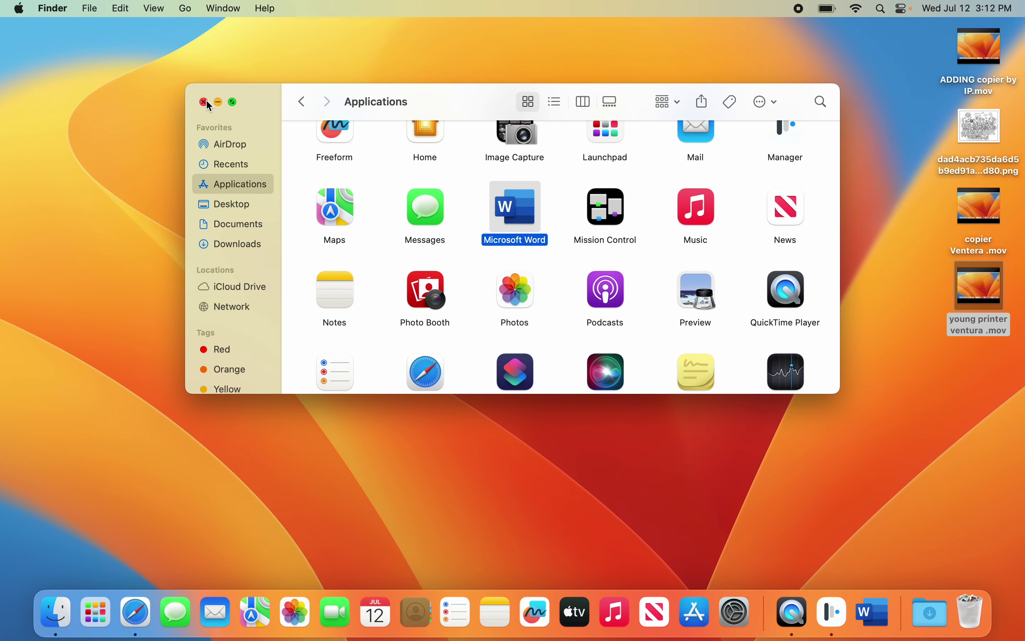
pyautogui.click(203, 102)
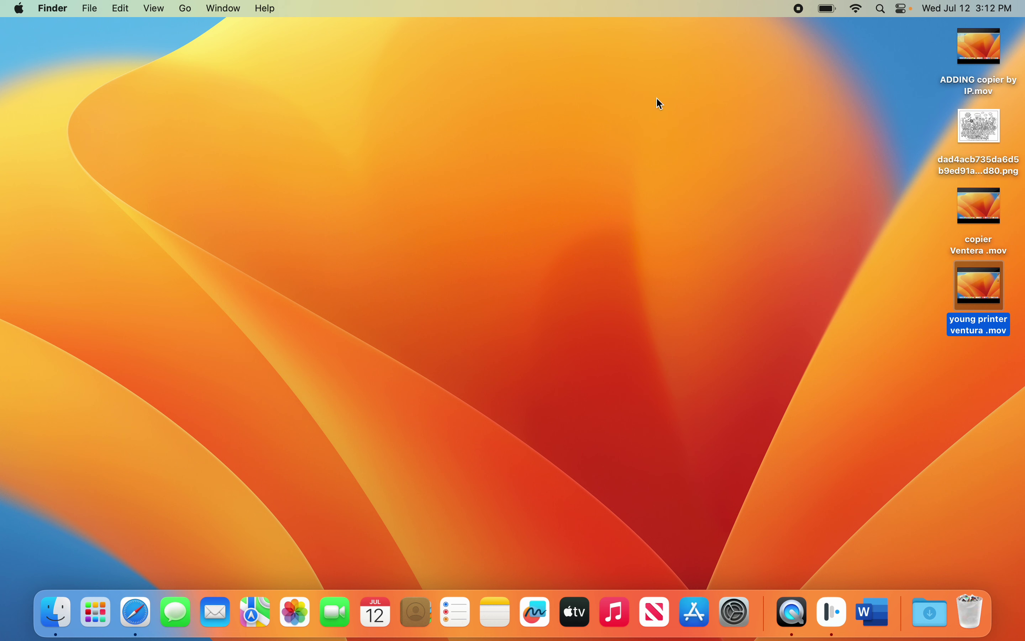